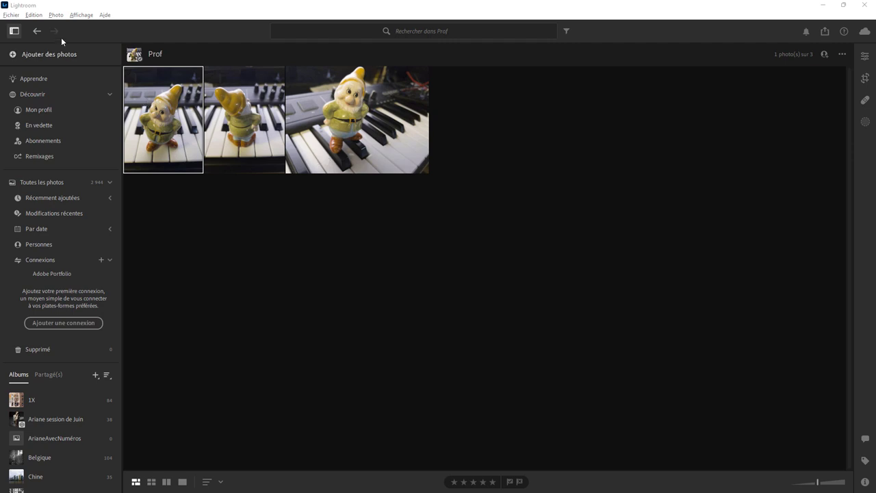
pyautogui.click(34, 15)
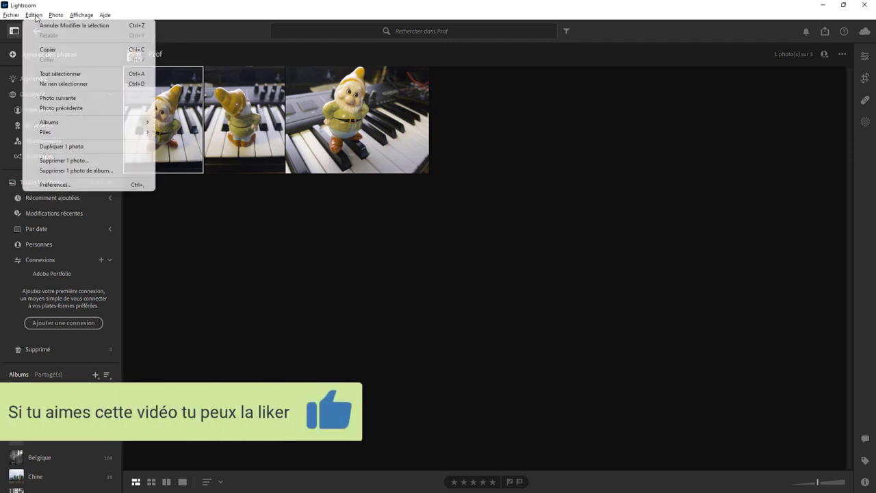
pyautogui.click(78, 183)
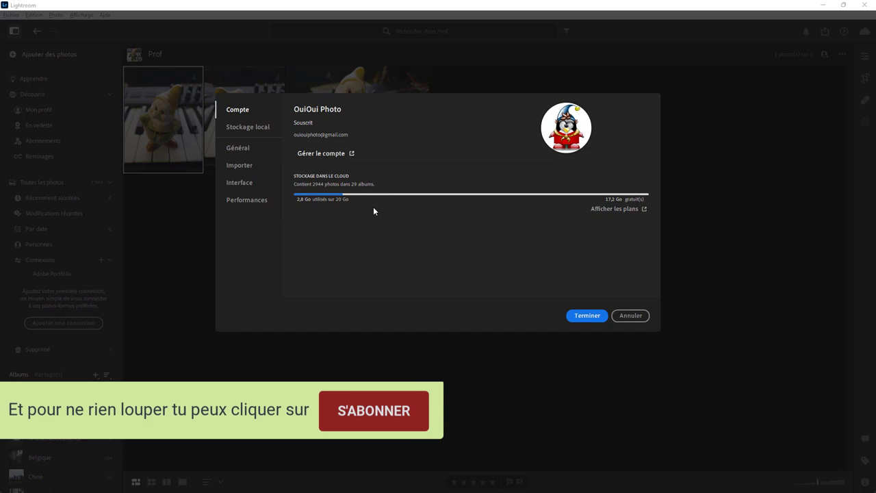
pyautogui.click(245, 133)
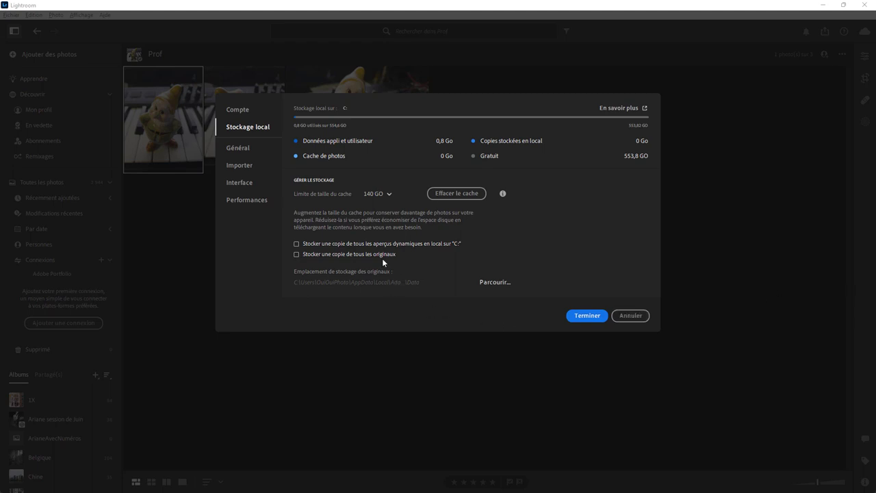
pyautogui.click(623, 316)
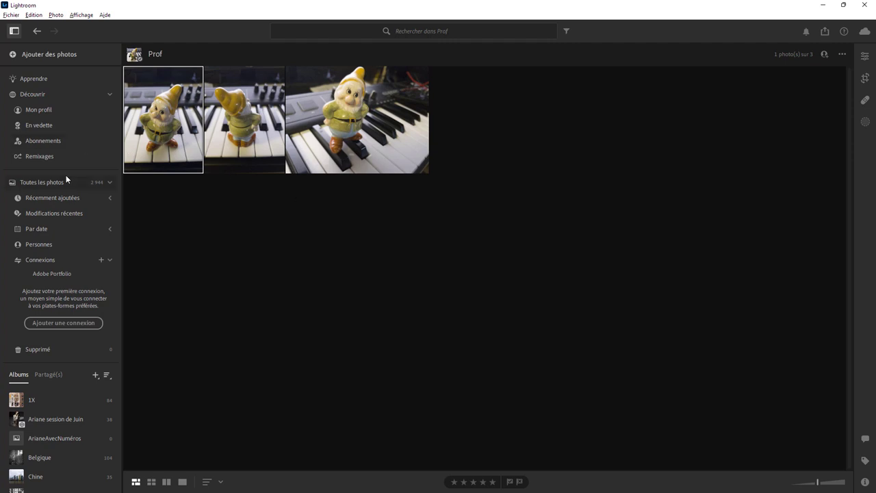
# - Scroll the Lightroom Classic library to bring the 2022 folder's figurine photos into view
pyautogui.scroll(-3, 72, 228)
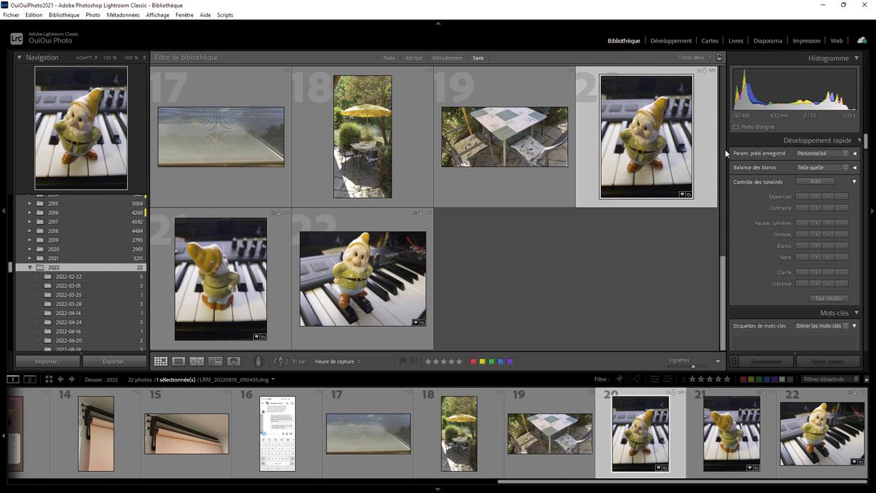
# - Show the first figurine shot's Métadonnées panel with its DNG file name and 2022-08-19 capture date
pyautogui.moveTo(867, 148); pyautogui.dragTo(861, 349)
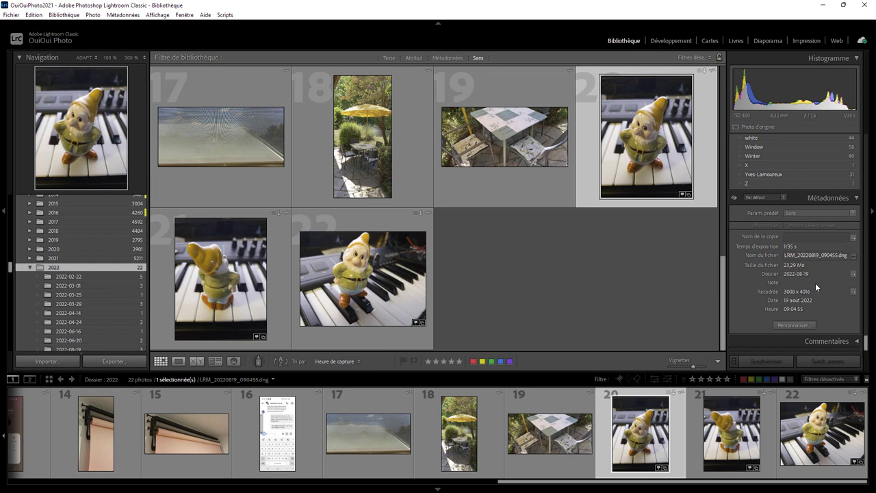
pyautogui.click(839, 255)
pyautogui.click(703, 265)
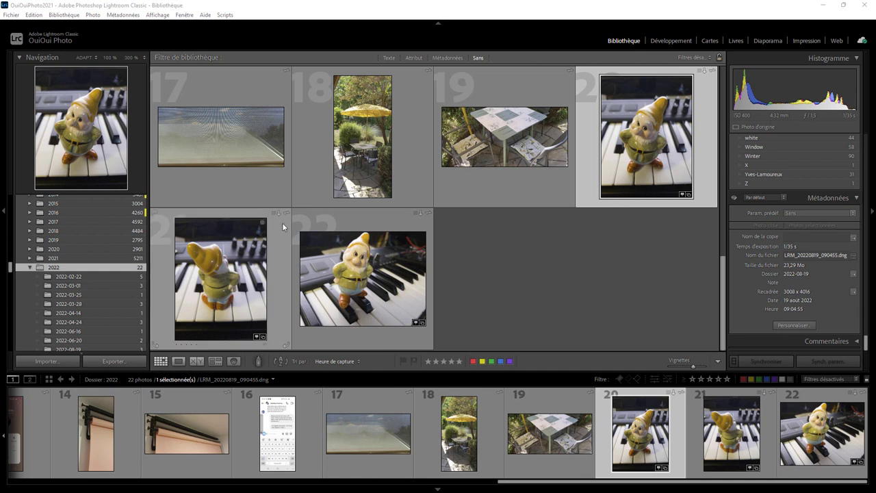
# - Check Lightroom Classic's cloud sync status from the cloud icon at top right
pyautogui.click(863, 42)
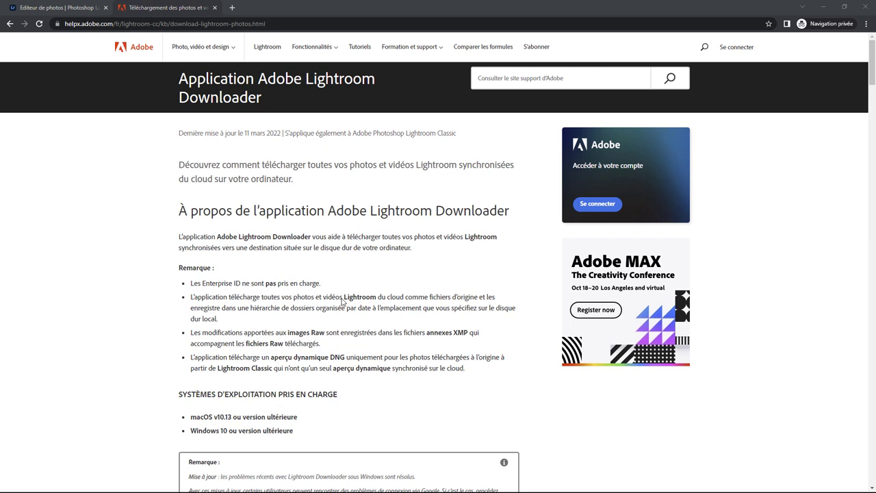
# - Scroll to the help article's installation steps and follow the lightroom-downloader download link
pyautogui.scroll(-3, 342, 293)
pyautogui.scroll(-1, 343, 293)
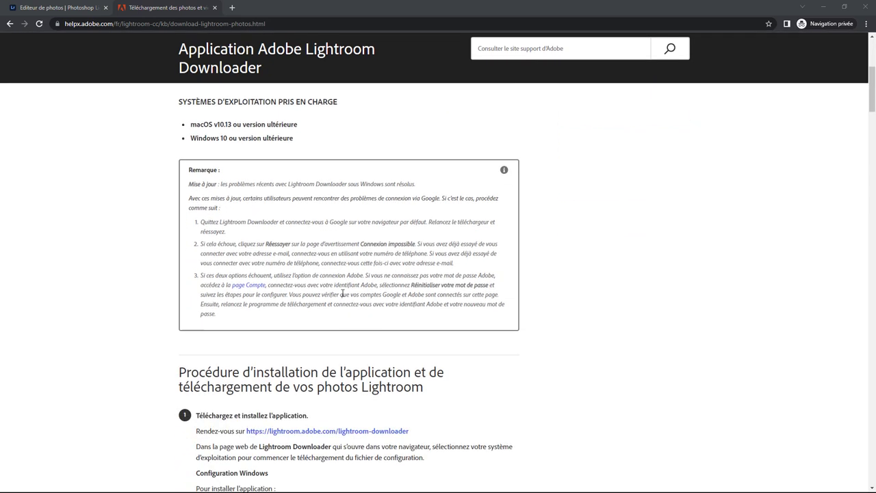
pyautogui.scroll(-3, 343, 293)
pyautogui.click(342, 249)
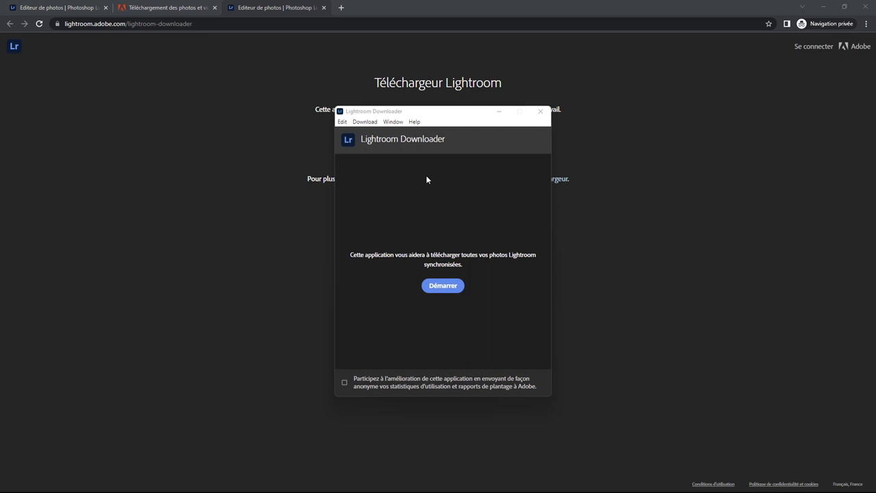
# - Start Lightroom Downloader with Démarrer and begin entering the Adobe ID e-mail to sign in
pyautogui.click(443, 286)
pyautogui.click(421, 230)
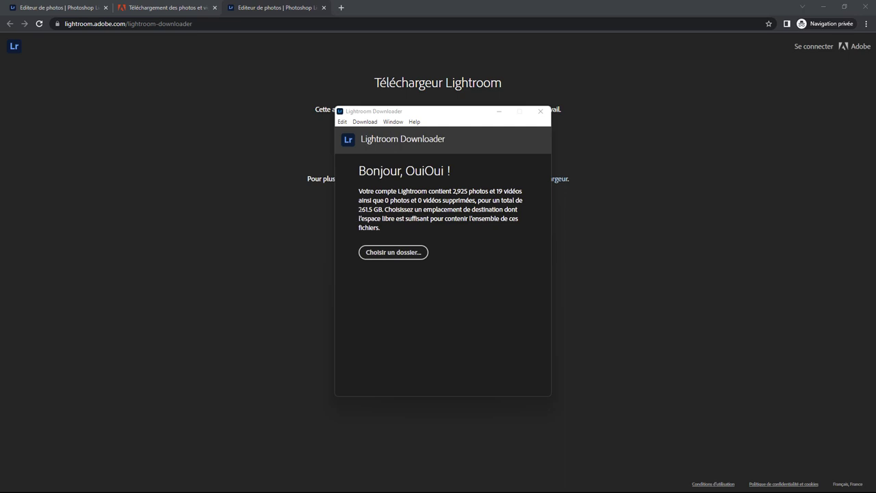
pyautogui.moveTo(358, 208); pyautogui.dragTo(382, 208)
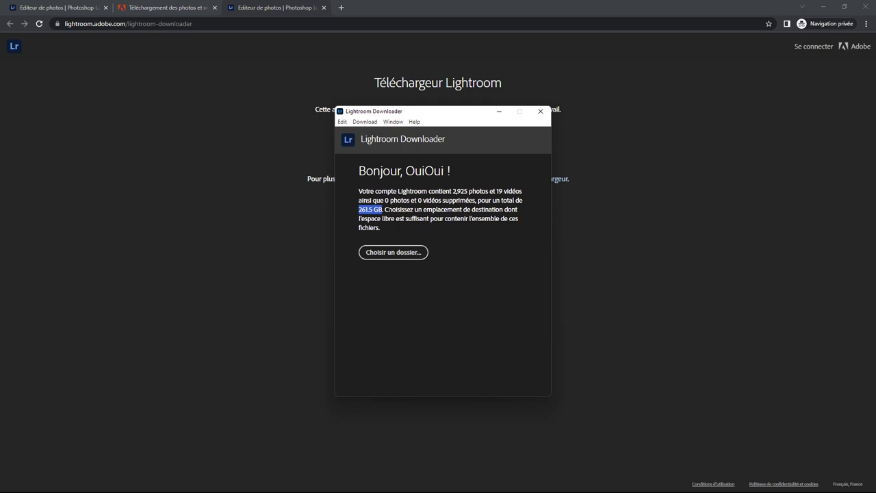
# - Choose F:\Test Sauvegarde Cloud Bis as the destination folder and start the library download
pyautogui.click(401, 257)
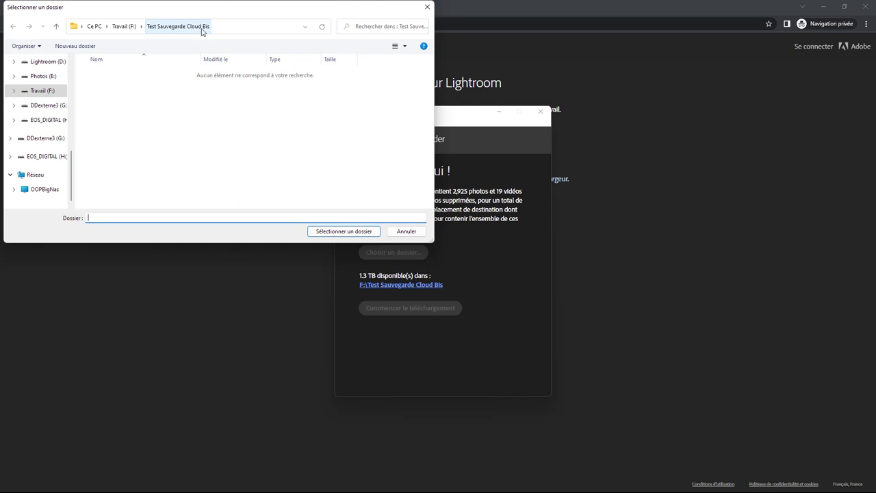
pyautogui.click(349, 233)
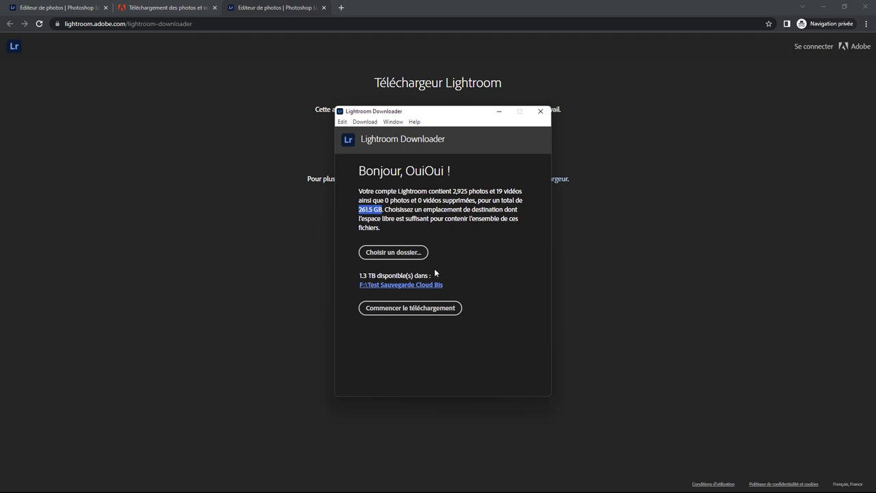
pyautogui.click(421, 308)
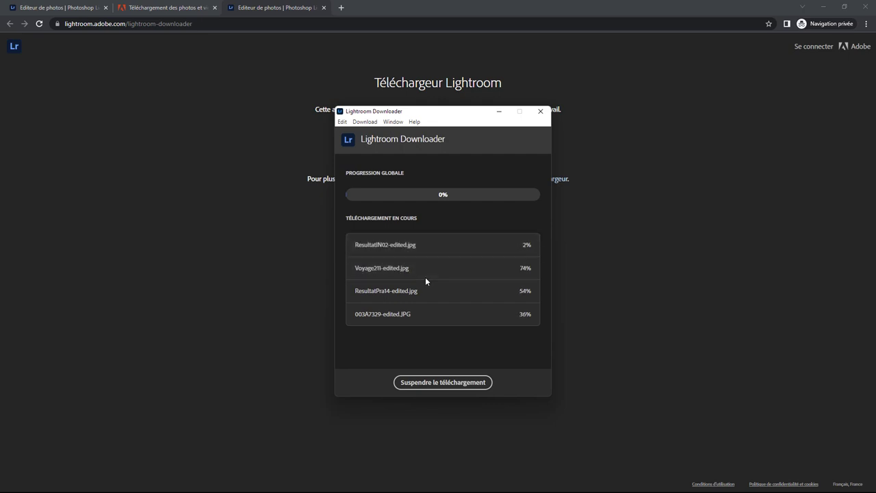
# - Monitor the overall download progress as edited photos transfer four at a time
pyautogui.click(228, 325)
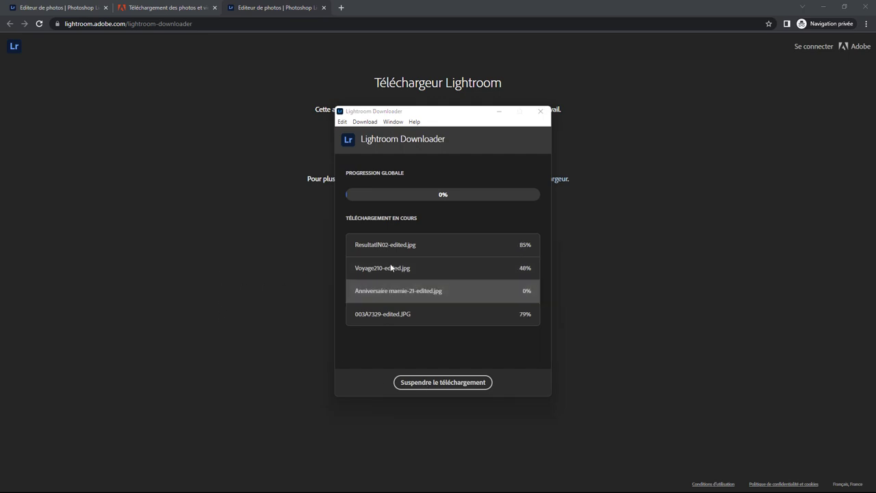
# - Pause and resume the running download, then look at the download options
pyautogui.click(442, 385)
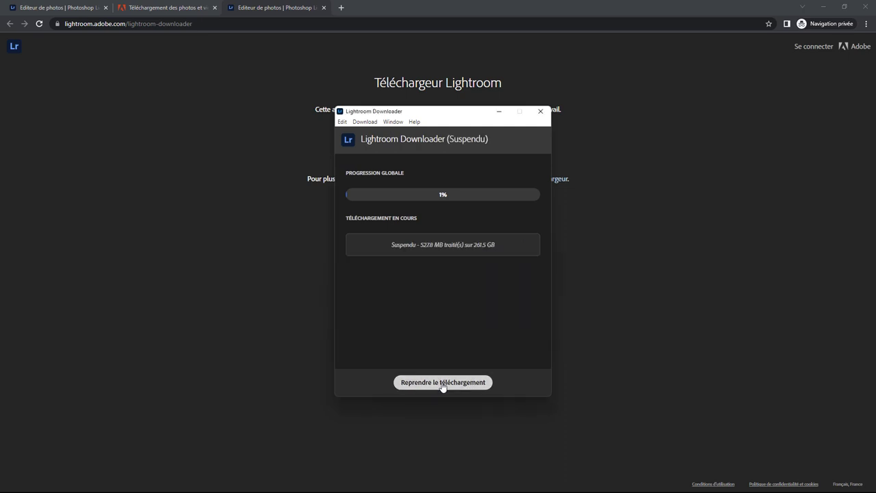
pyautogui.click(442, 384)
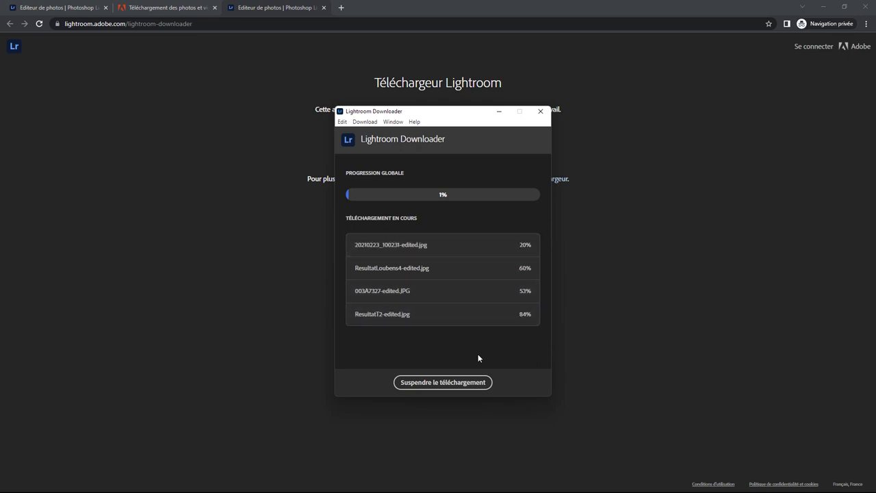
pyautogui.click(374, 123)
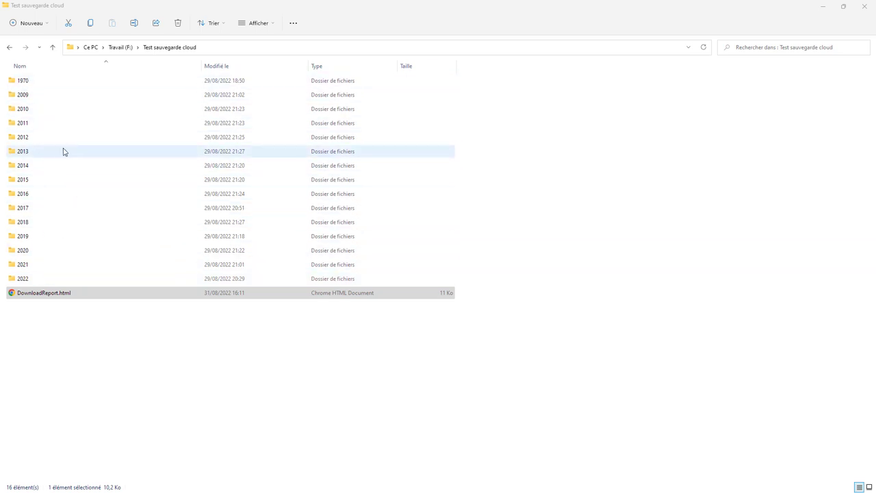
# - Open the 2009 folder and inspect the 2009-08-03, 2009-08-02 and 2009-08-01 subfolders
pyautogui.doubleClick(24, 94)
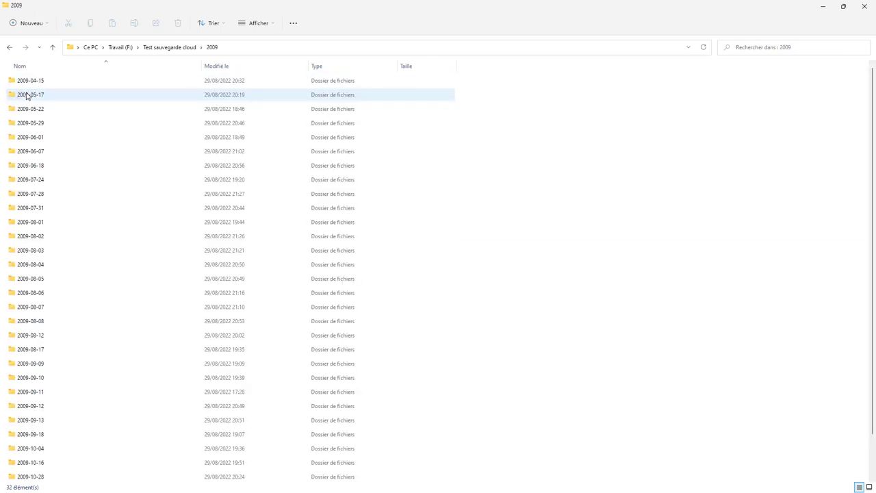
pyautogui.click(58, 256)
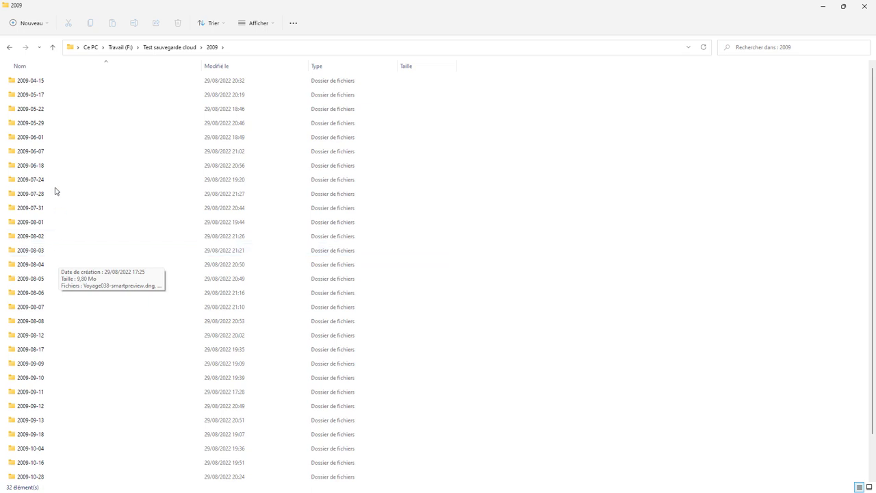
pyautogui.click(66, 236)
pyautogui.moveTo(30, 222)
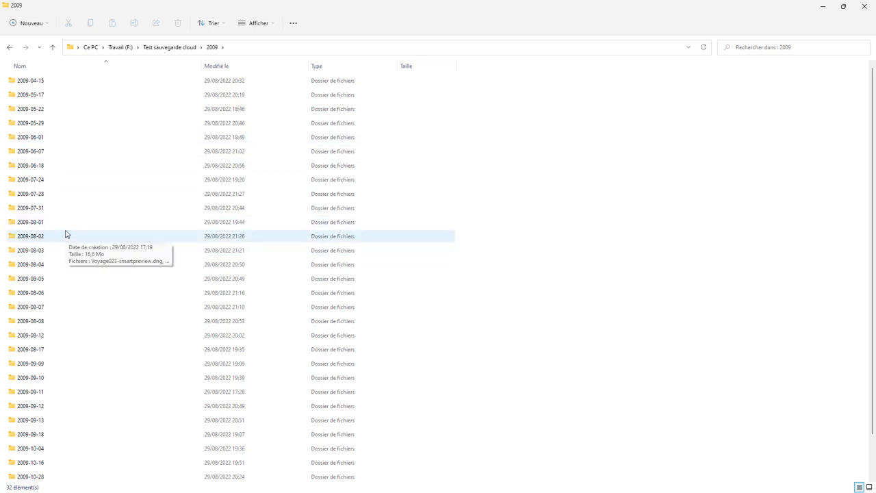
pyautogui.click(69, 227)
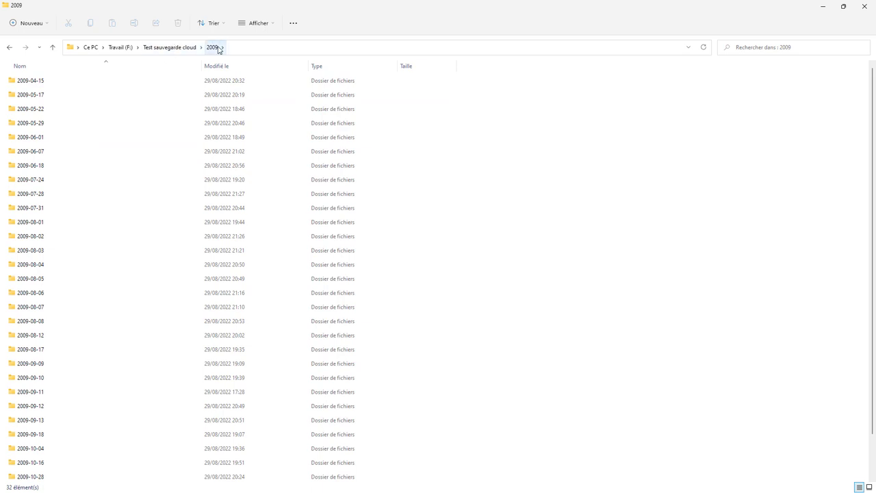
pyautogui.moveTo(30, 109)
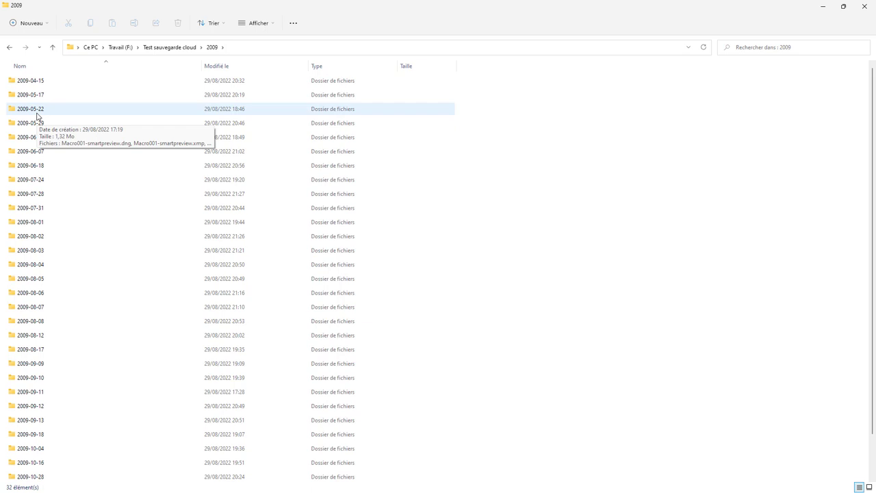
# - Inspect the DNG and XMP files in 2009-05-22, then climb back via the 2009 breadcrumb to Test sauvegarde cloud
pyautogui.doubleClick(39, 111)
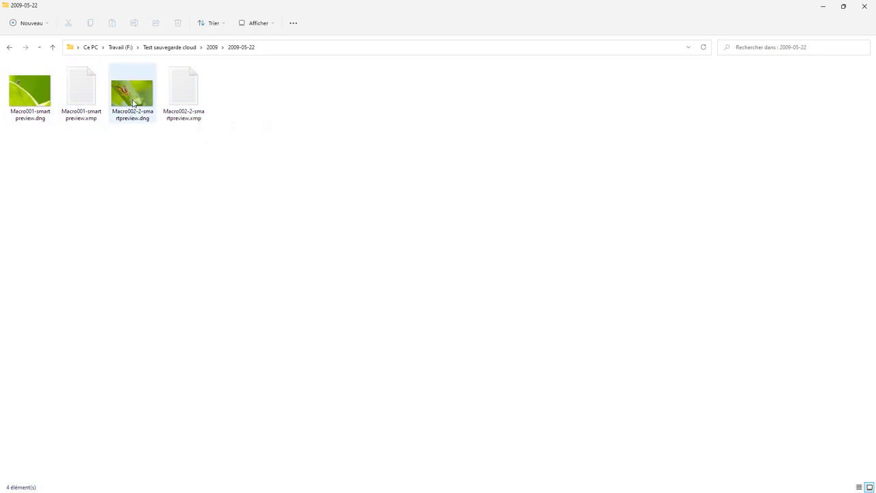
pyautogui.click(211, 48)
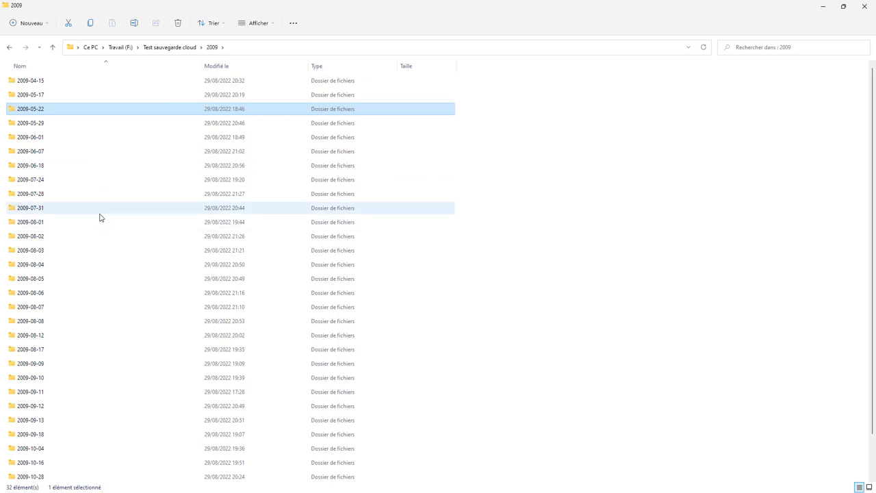
pyautogui.scroll(-1, 99, 218)
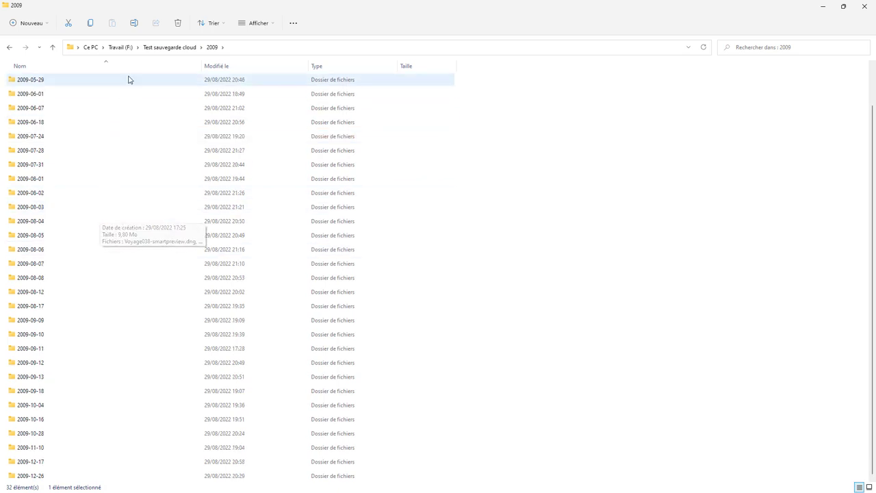
pyautogui.click(164, 48)
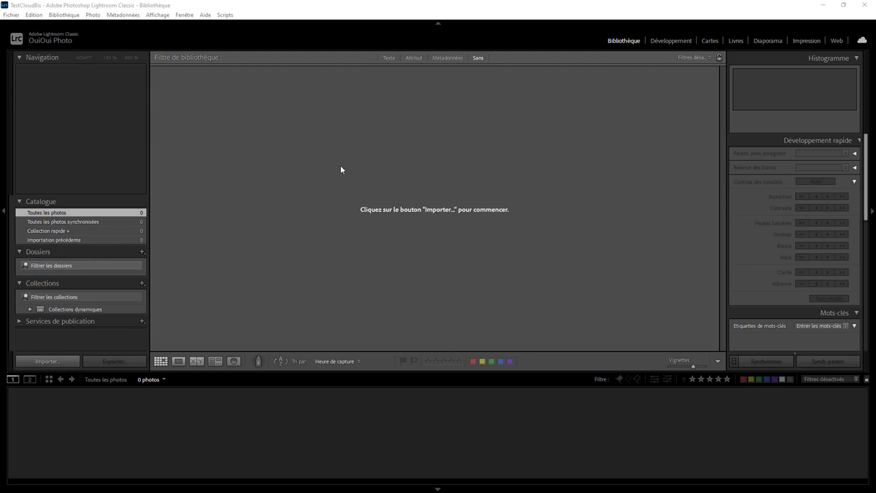
# - Start a photo and video import from the File menu for the 2022-08-19 DNGs
pyautogui.click(10, 15)
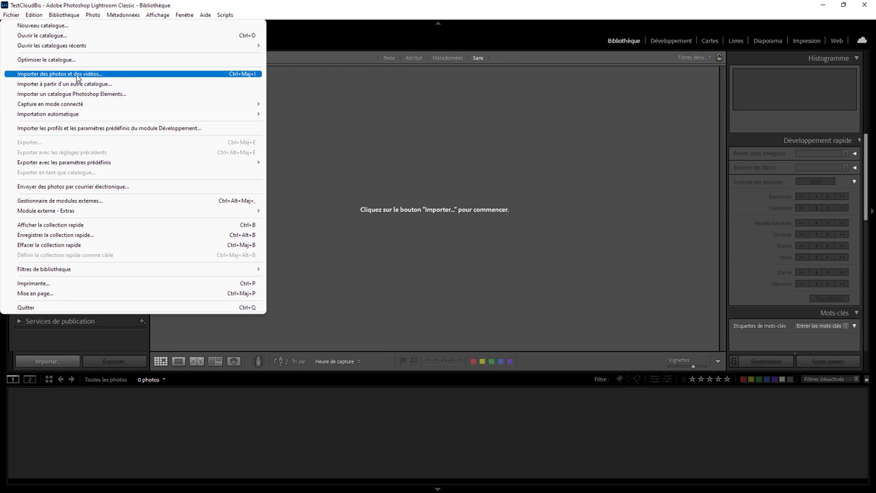
pyautogui.click(76, 74)
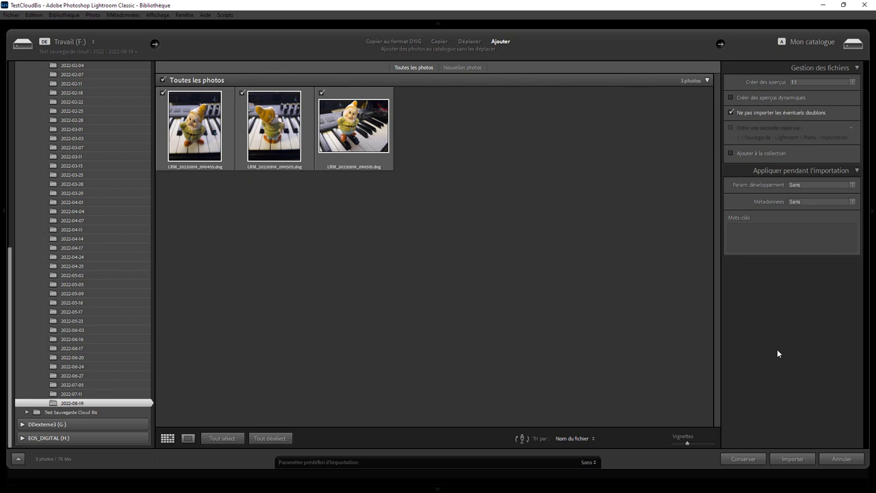
# - Import the three checked photos with GPS address lookup disabled, then view photos 3 and 1
pyautogui.click(792, 460)
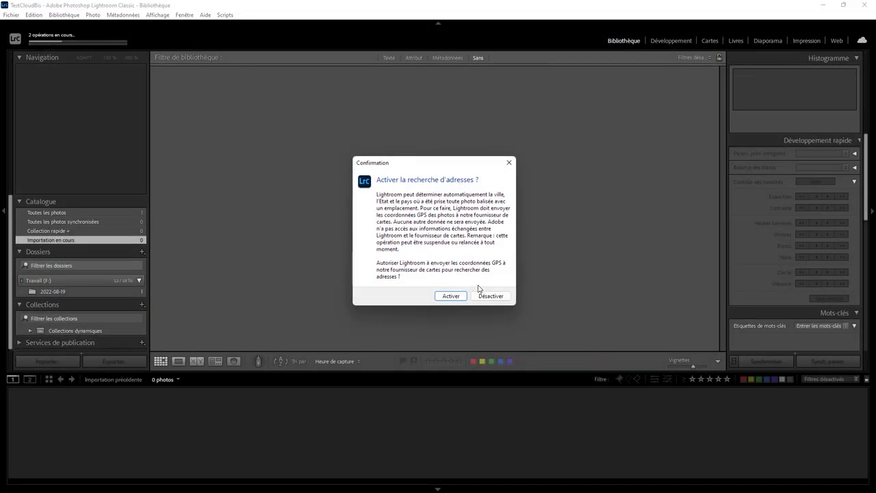
pyautogui.click(487, 295)
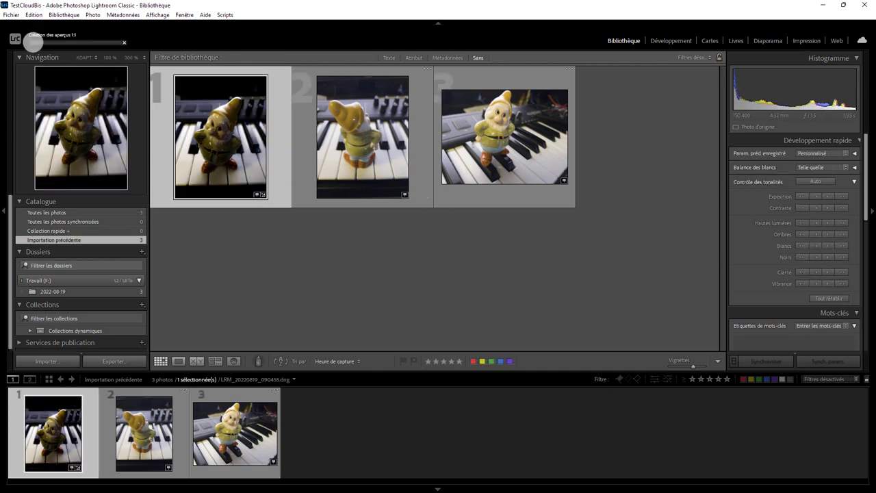
pyautogui.click(525, 163)
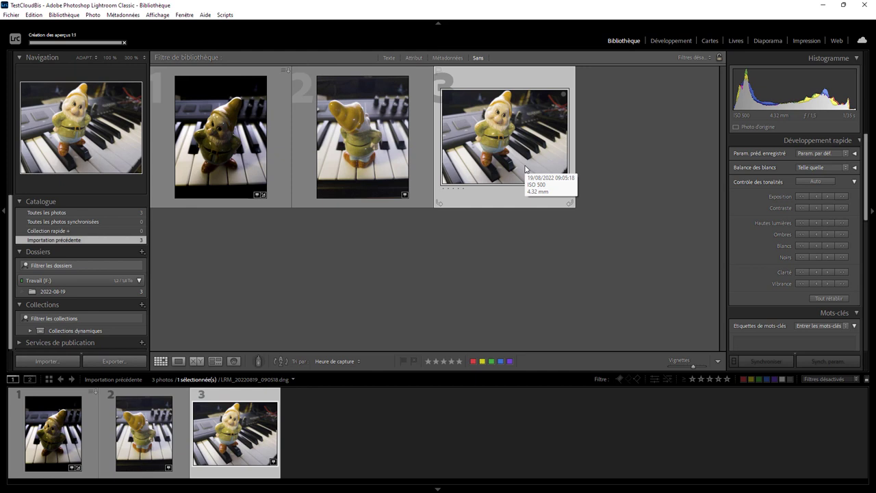
pyautogui.moveTo(220, 136)
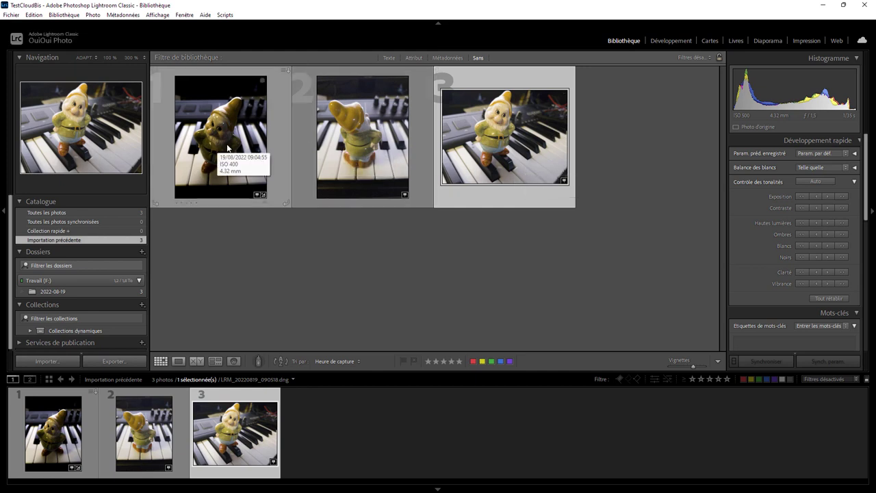
pyautogui.click(229, 145)
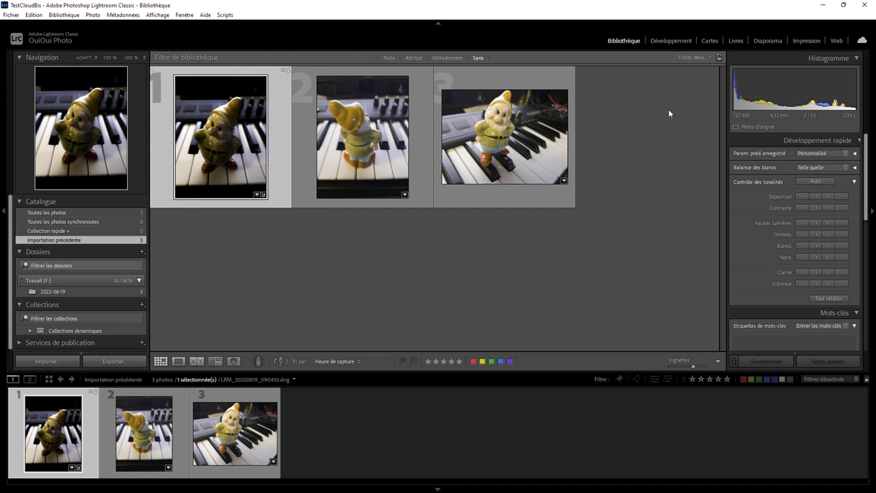
# - Switch to Développement to check the first photo's preserved edits, such as exposure −1.69
pyautogui.click(680, 43)
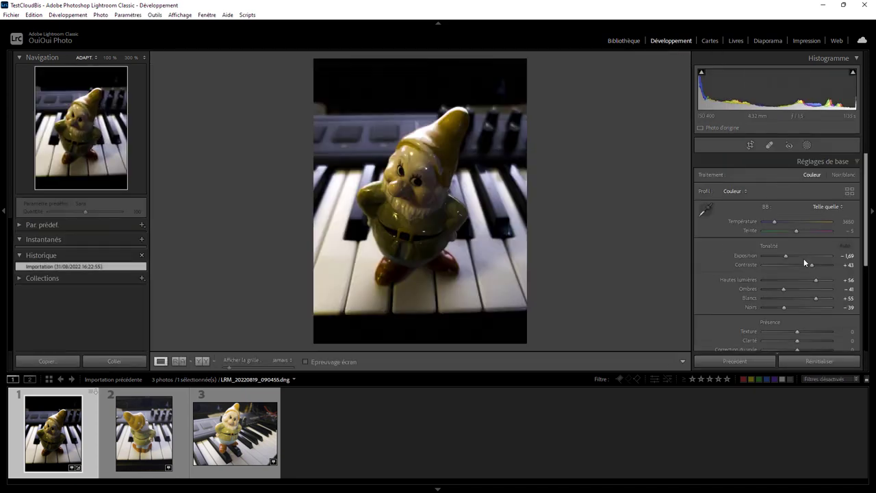